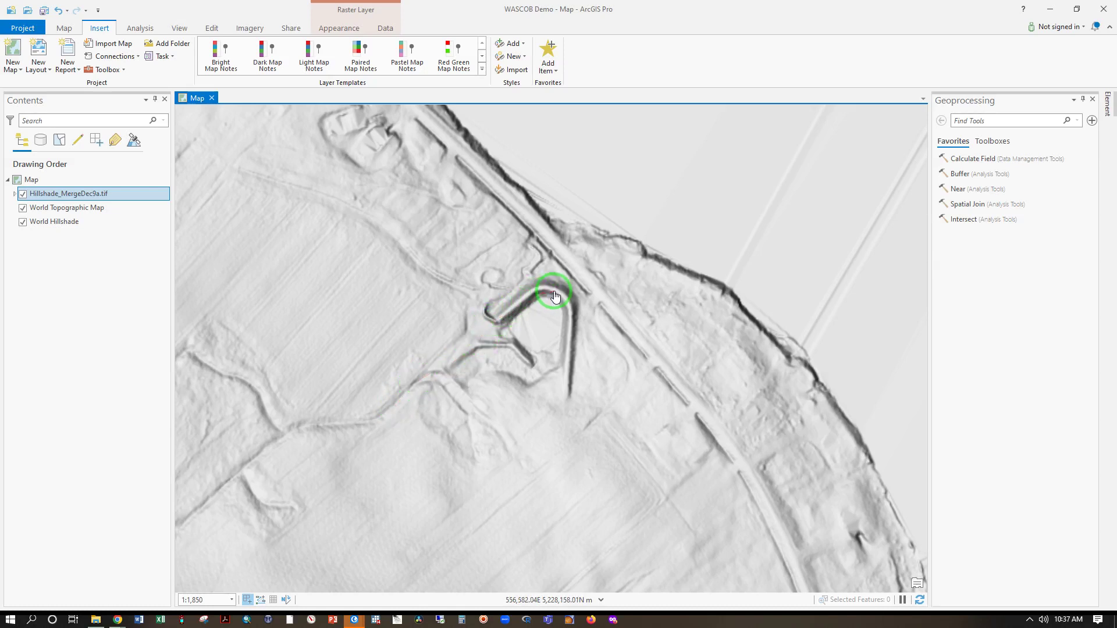
Step: Trace the channel feature on the ArcGIS Pro hillshade, down and back along its course
{"action": "left_click_drag", "start_coordinate": [564, 356], "coordinate": [562, 376]}
{"action": "mouse_move", "coordinate": [556, 394]}
{"action": "left_mouse_down"}
{"action": "mouse_move", "coordinate": [465, 347]}
{"action": "mouse_move", "coordinate": [473, 336]}
{"action": "left_mouse_up"}
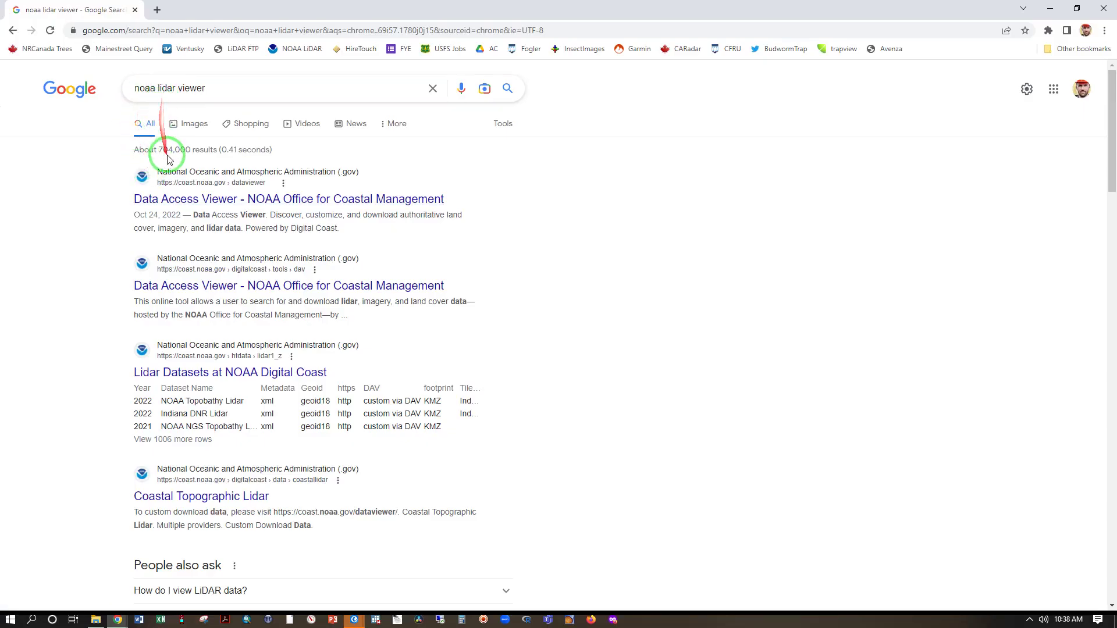
Step: In the Data Access Viewer's Elevation/Lidar map, zoom to northern Maine on Satellite imagery and outline a search area
{"action": "left_click", "coordinate": [177, 199]}
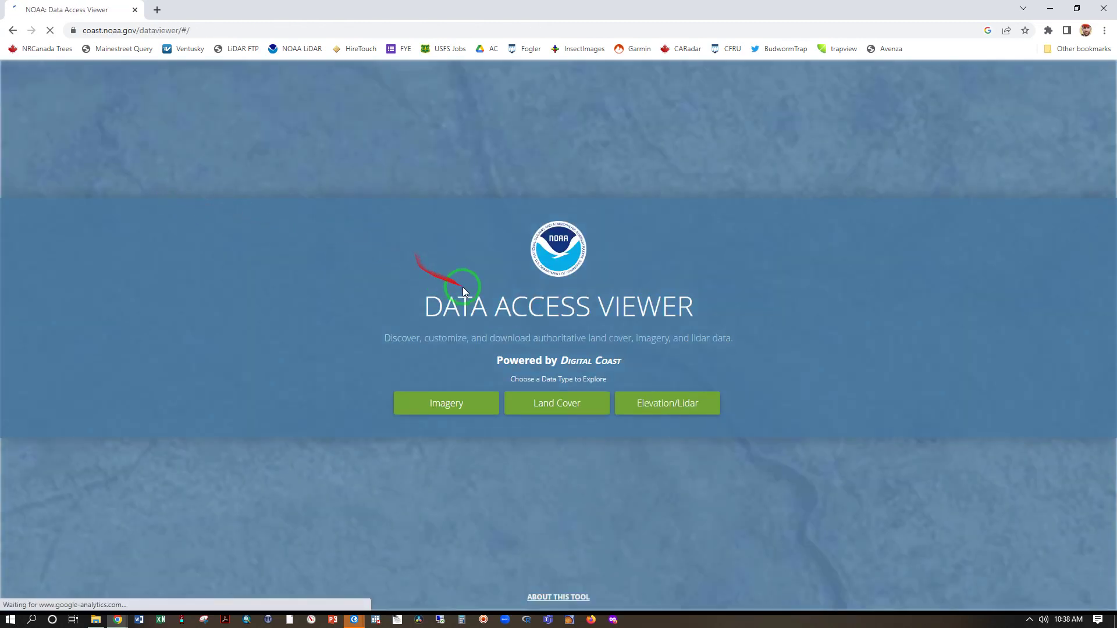
{"action": "left_click", "coordinate": [659, 406]}
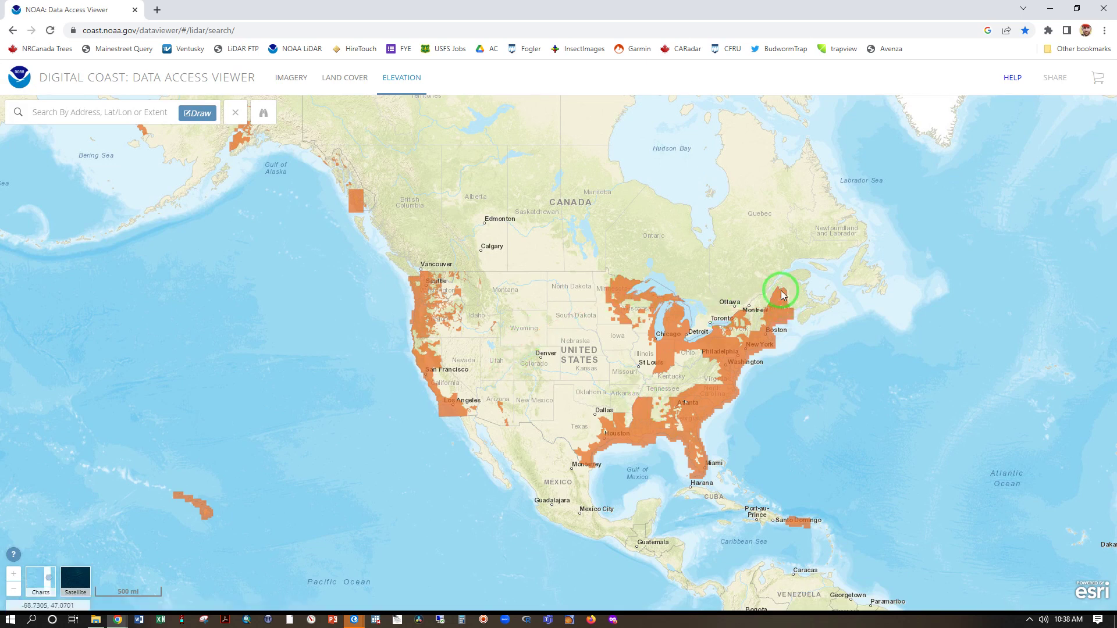
{"action": "scroll", "coordinate": [785, 296], "scroll_direction": "up", "scroll_amount": 5}
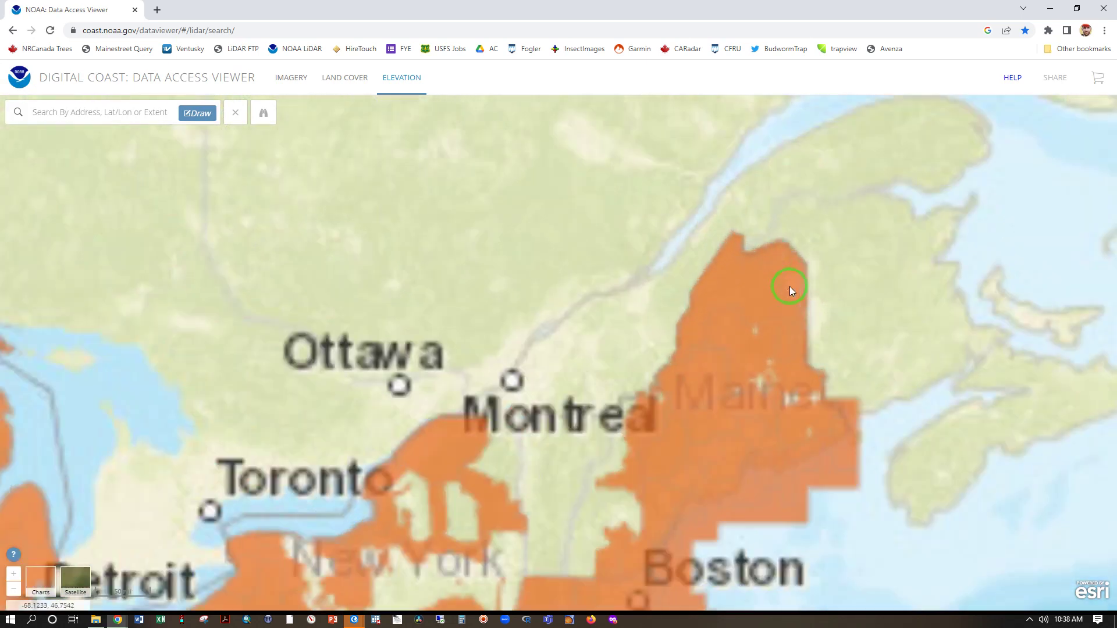
{"action": "scroll", "coordinate": [800, 211], "scroll_direction": "up", "scroll_amount": 6}
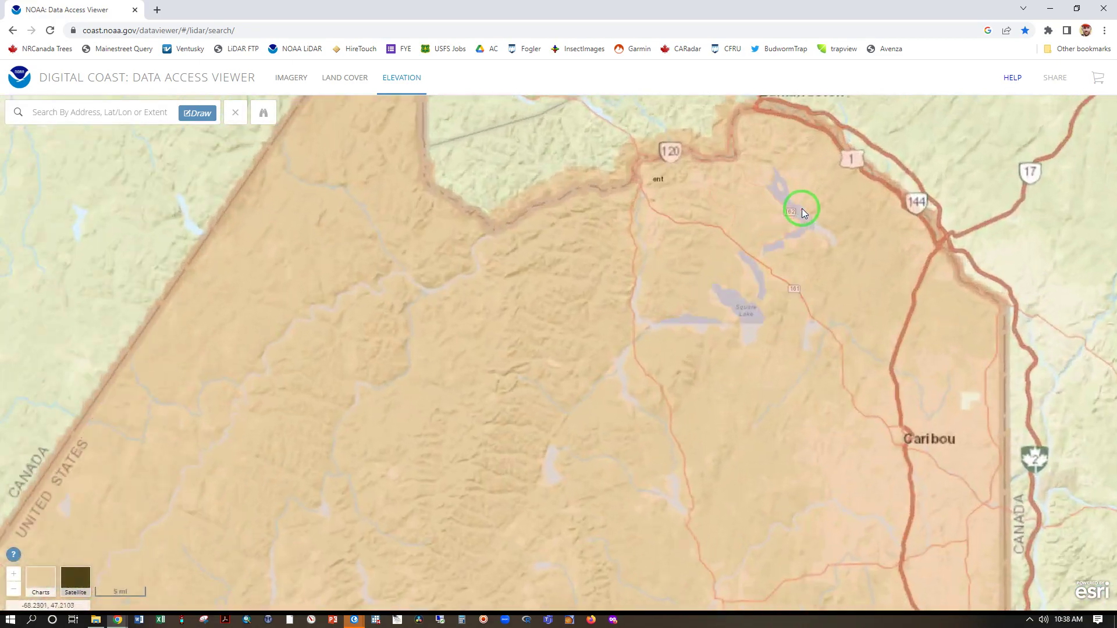
{"action": "scroll", "coordinate": [728, 263], "scroll_direction": "up", "scroll_amount": 1}
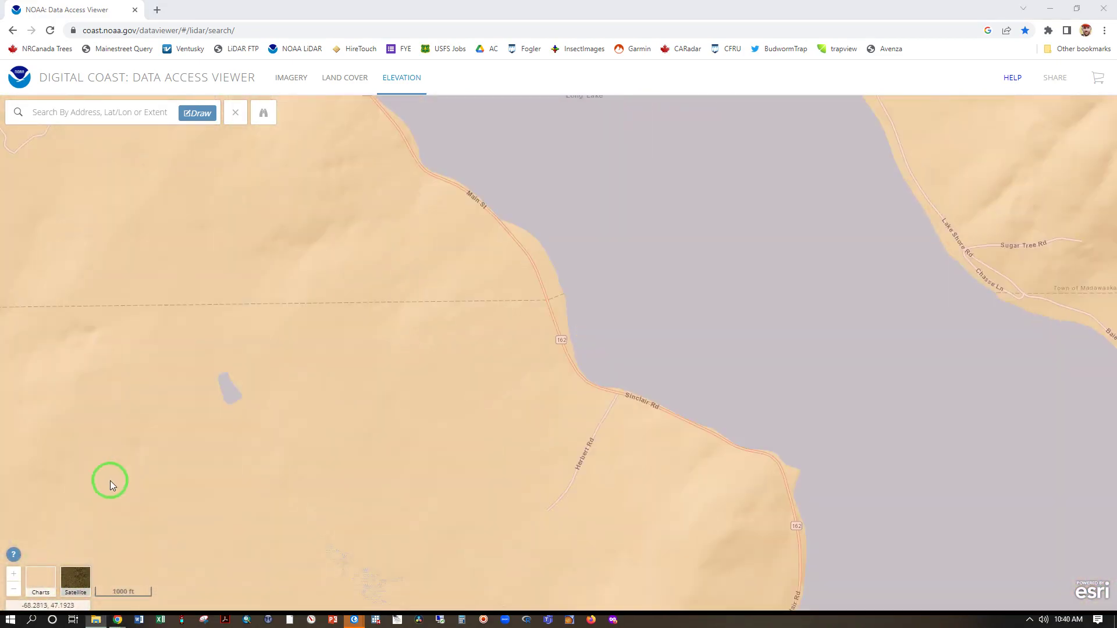
{"action": "left_click", "coordinate": [72, 584]}
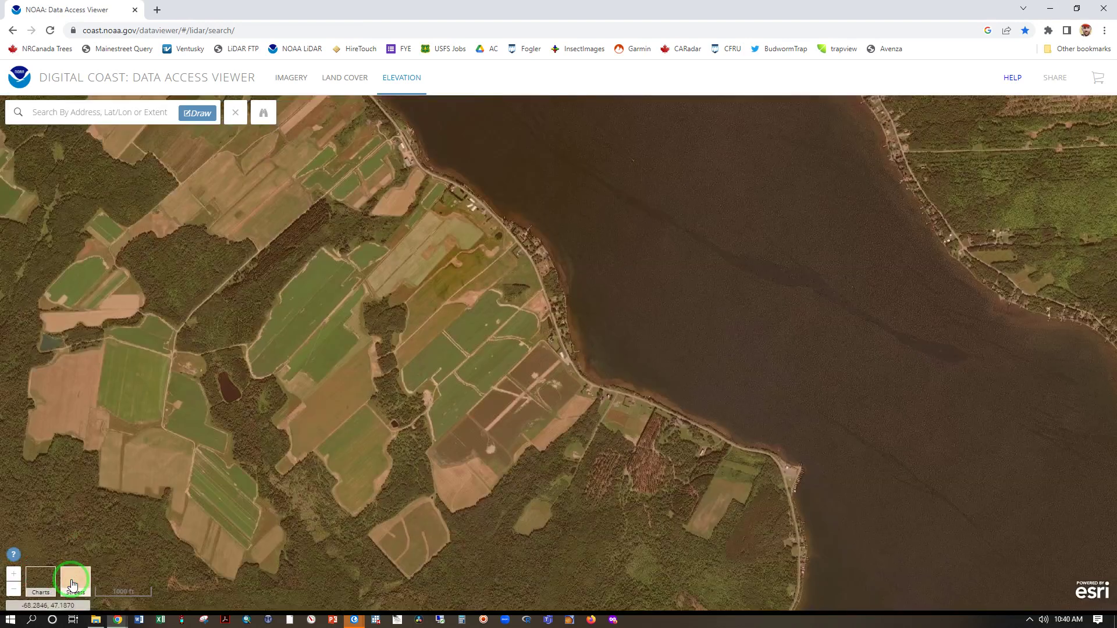
{"action": "left_click", "coordinate": [200, 114]}
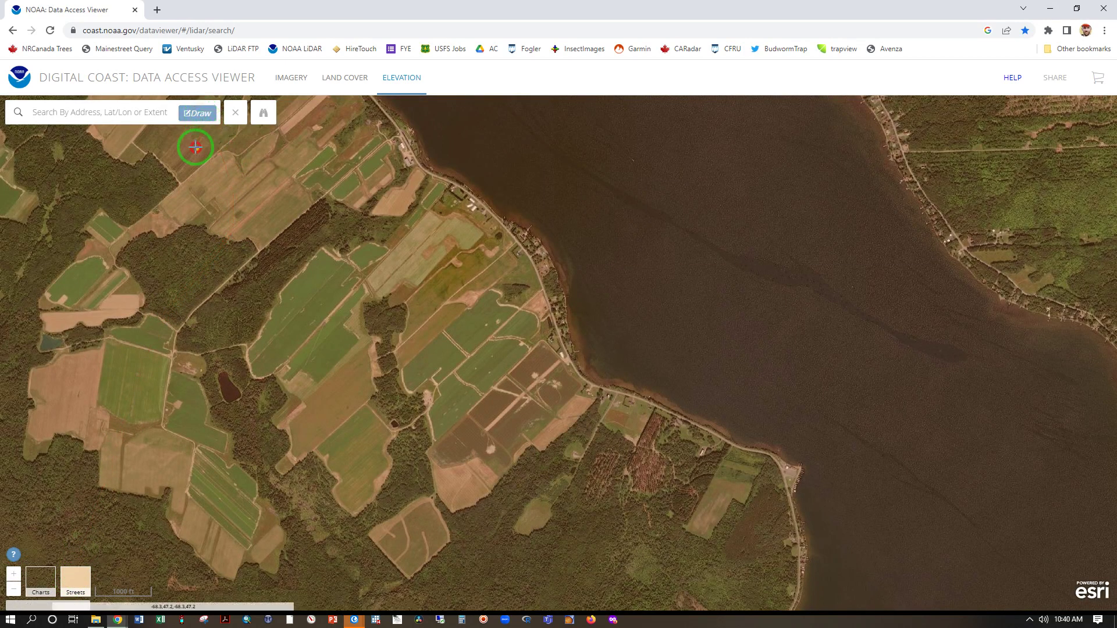
{"action": "mouse_move", "coordinate": [196, 147]}
{"action": "left_mouse_down"}
{"action": "mouse_move", "coordinate": [332, 205]}
{"action": "mouse_move", "coordinate": [582, 348]}
{"action": "mouse_move", "coordinate": [701, 503]}
{"action": "mouse_move", "coordinate": [698, 553]}
{"action": "left_mouse_up"}
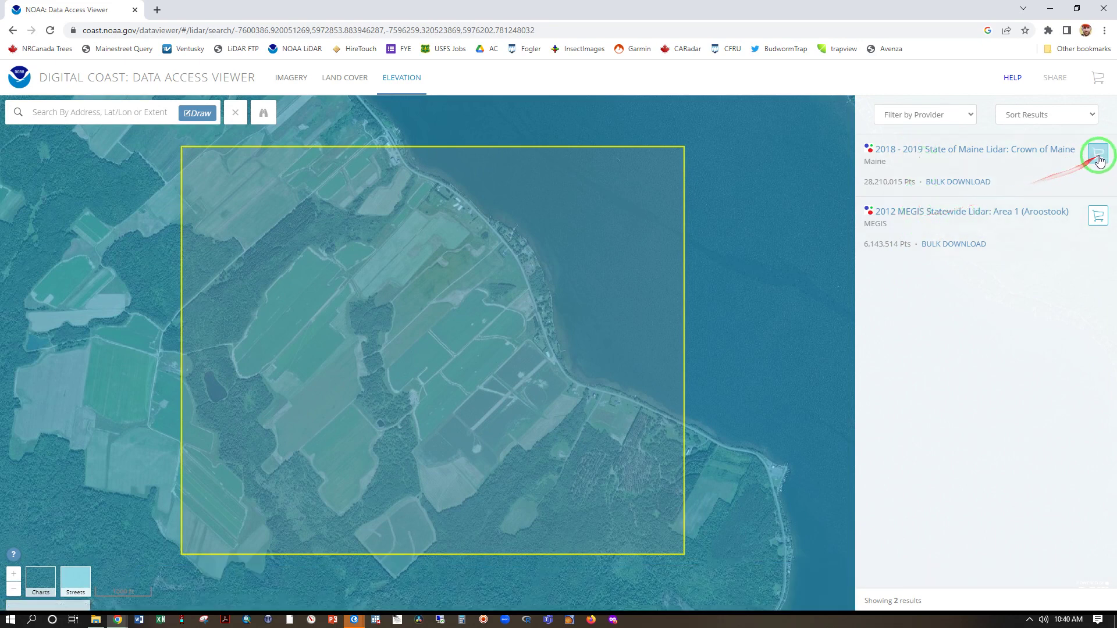
Step: Add the '2018 - 2019 State of Maine Lidar: Crown of Maine' dataset to the cart
{"action": "left_click", "coordinate": [1099, 155]}
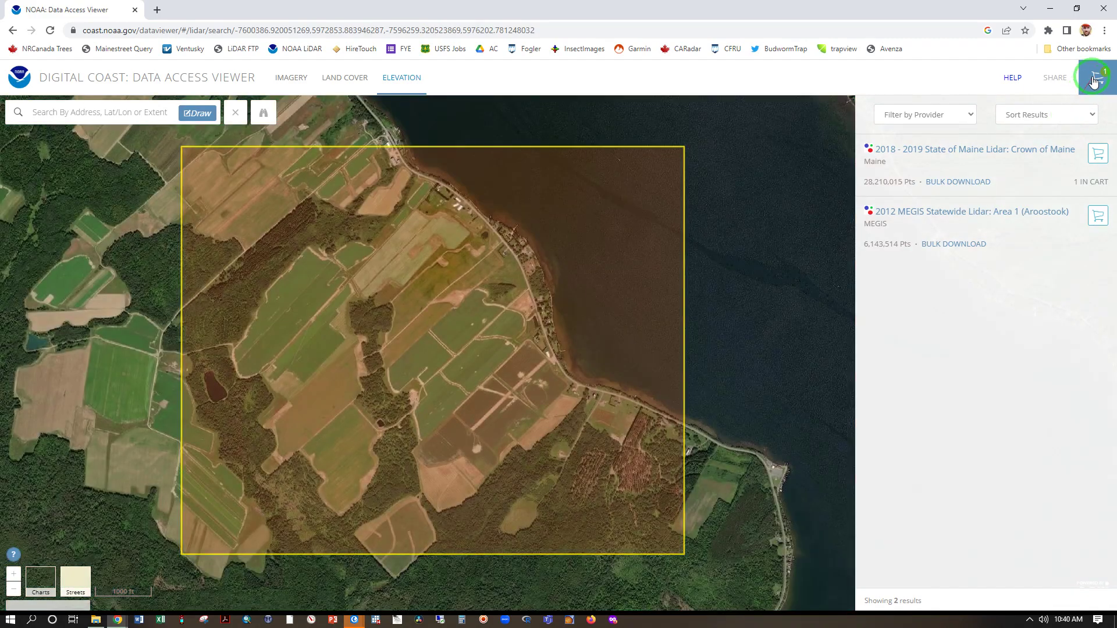
Step: Order the Crown of Maine lidar as a 1-meter ground-class GeoTIFF raster and open the downloaded zip
{"action": "left_click", "coordinate": [1094, 80]}
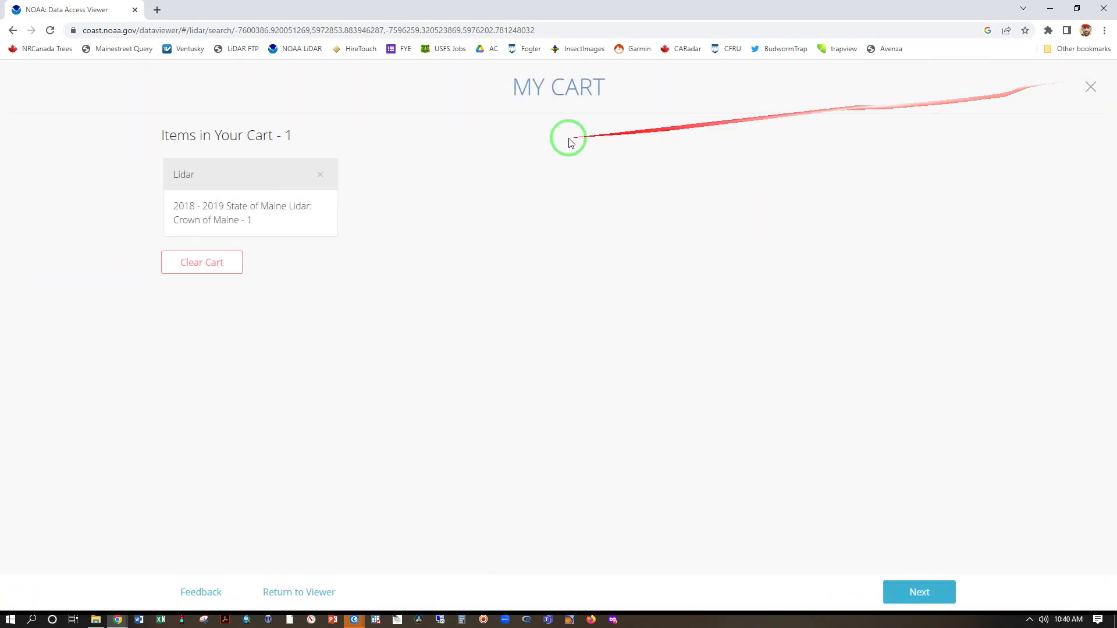
{"action": "left_click", "coordinate": [919, 591]}
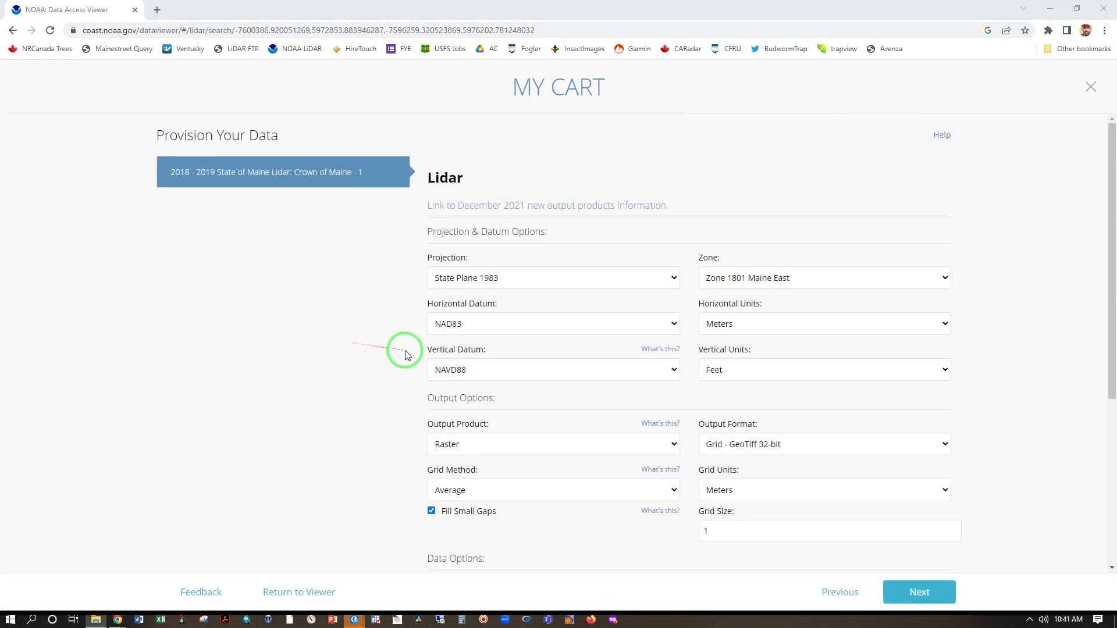
{"action": "scroll", "coordinate": [412, 356], "scroll_direction": "down", "scroll_amount": 2}
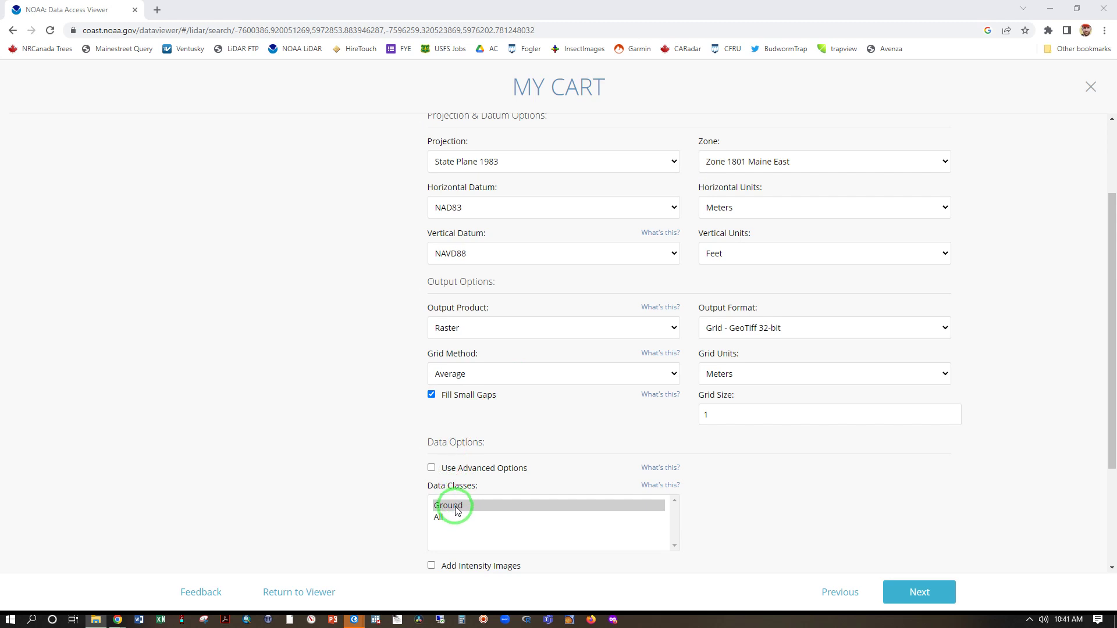
{"action": "left_click", "coordinate": [918, 593]}
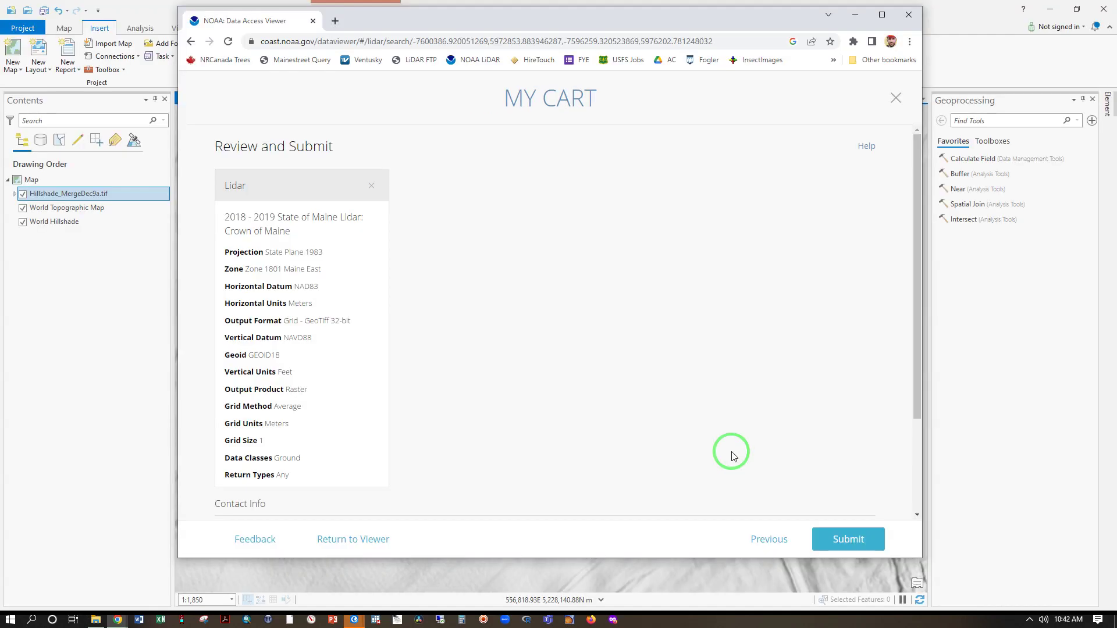
{"action": "left_click", "coordinate": [850, 539]}
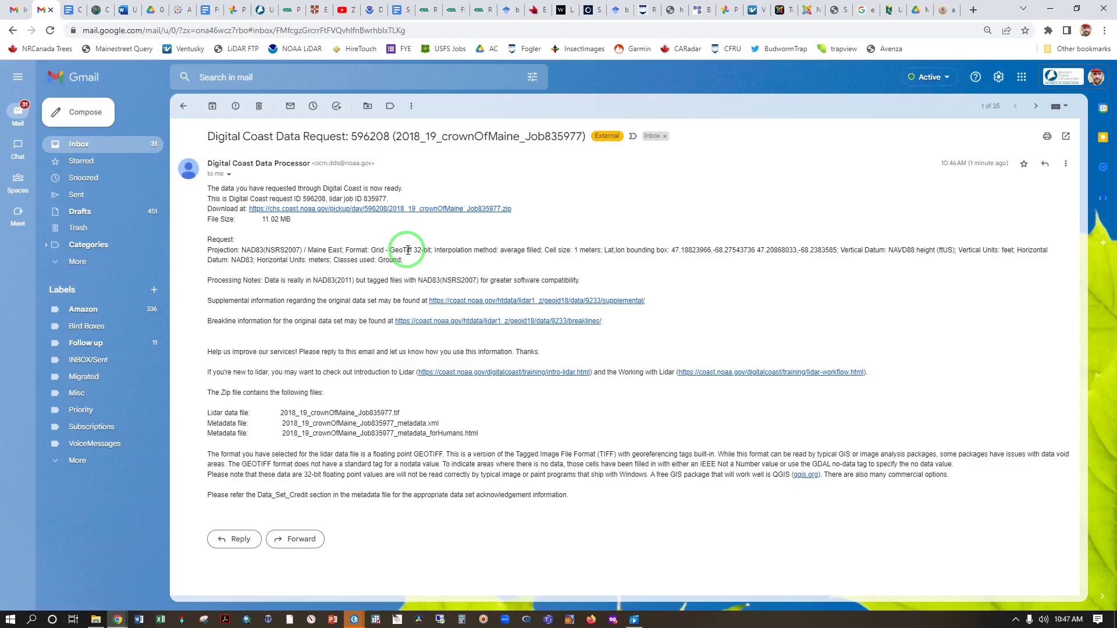
{"action": "left_click", "coordinate": [417, 213]}
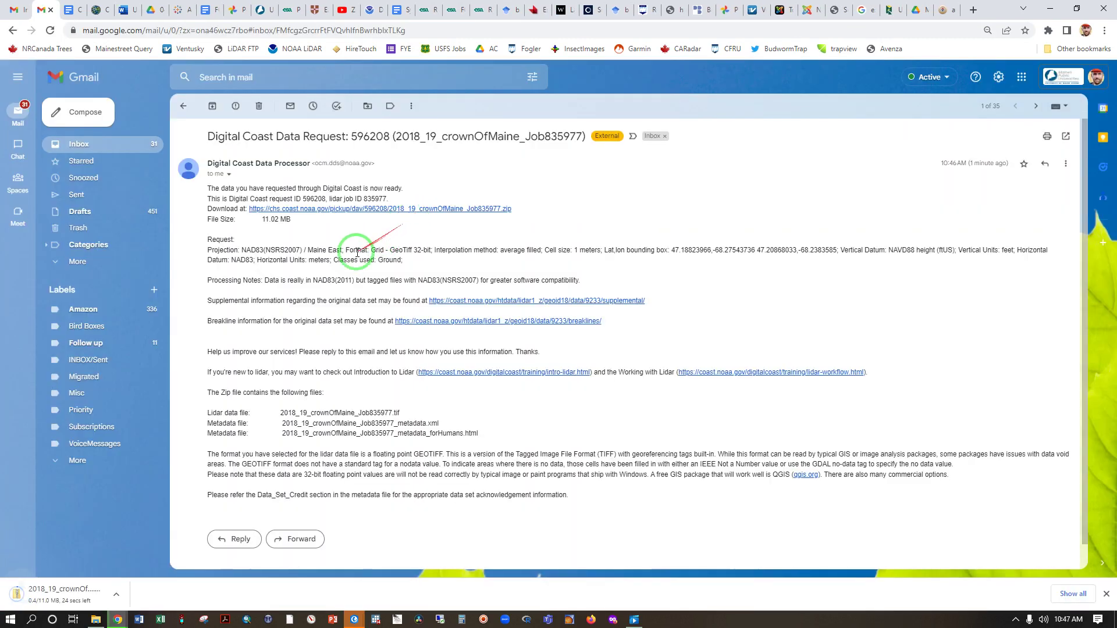
{"action": "left_click", "coordinate": [62, 594]}
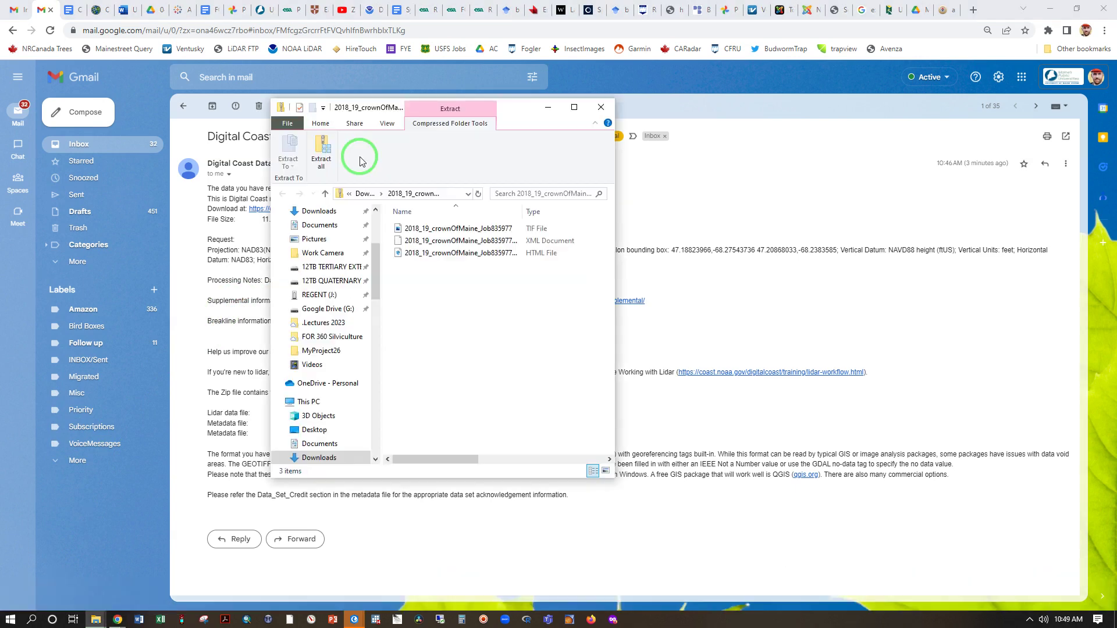
Step: Extract the Crown of Maine zip into its Downloads folder and drag the TIF toward ArcGIS Pro
{"action": "left_click", "coordinate": [324, 154]}
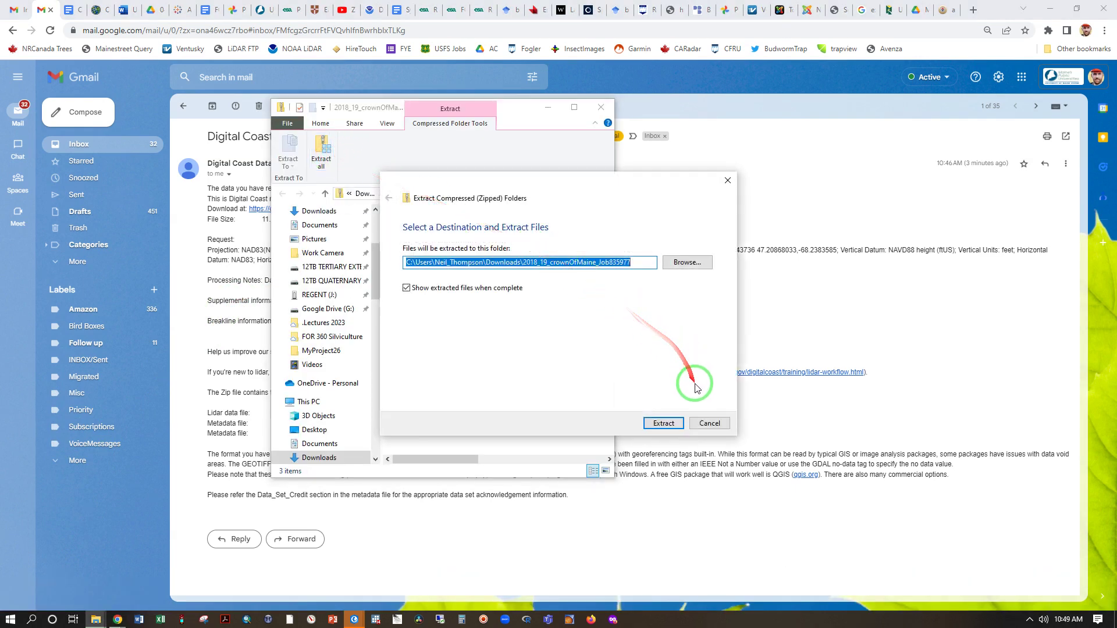
{"action": "left_click", "coordinate": [665, 421]}
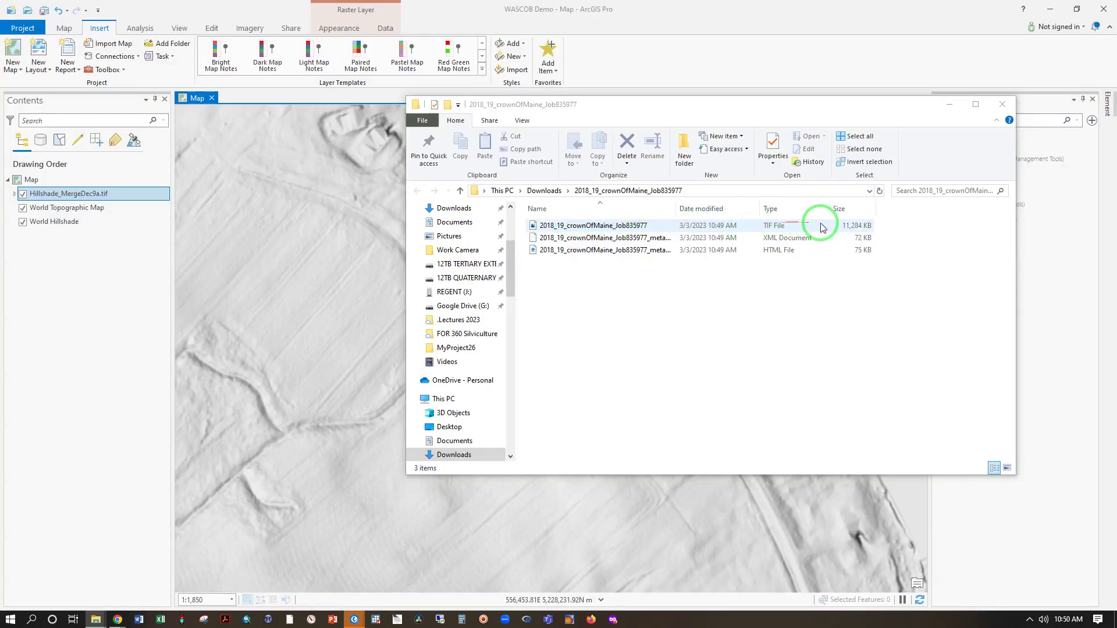
{"action": "left_click_drag", "start_coordinate": [589, 225], "coordinate": [117, 187]}
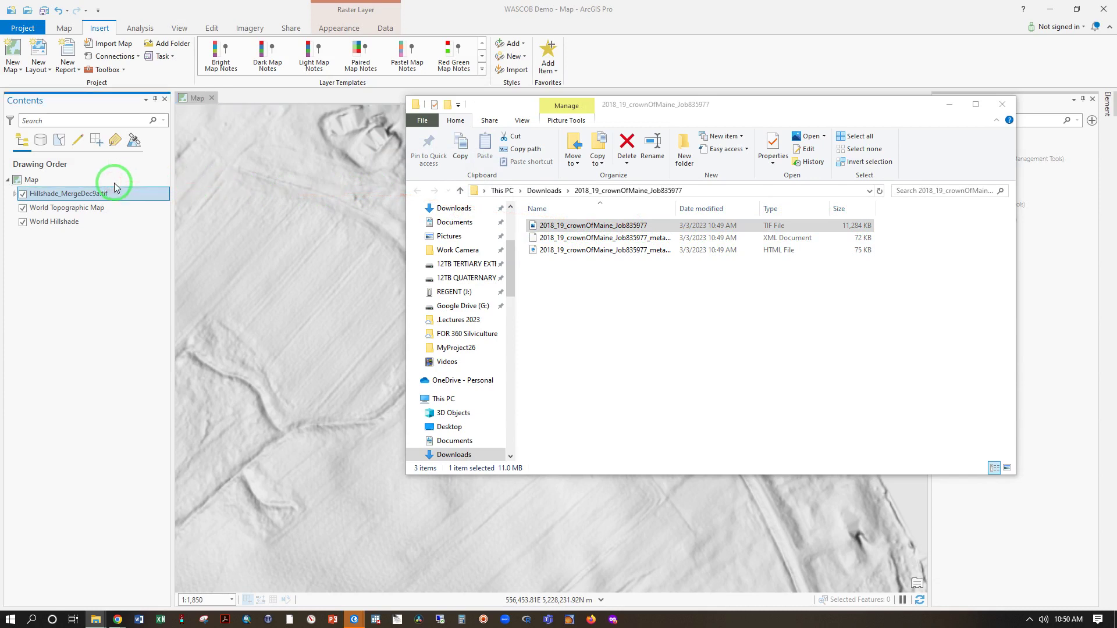
Step: Drop the 2018_19_crownOfMaine_Job835977.tif into the ArcGIS Pro map and zoom out and back in
{"action": "left_click", "coordinate": [503, 353]}
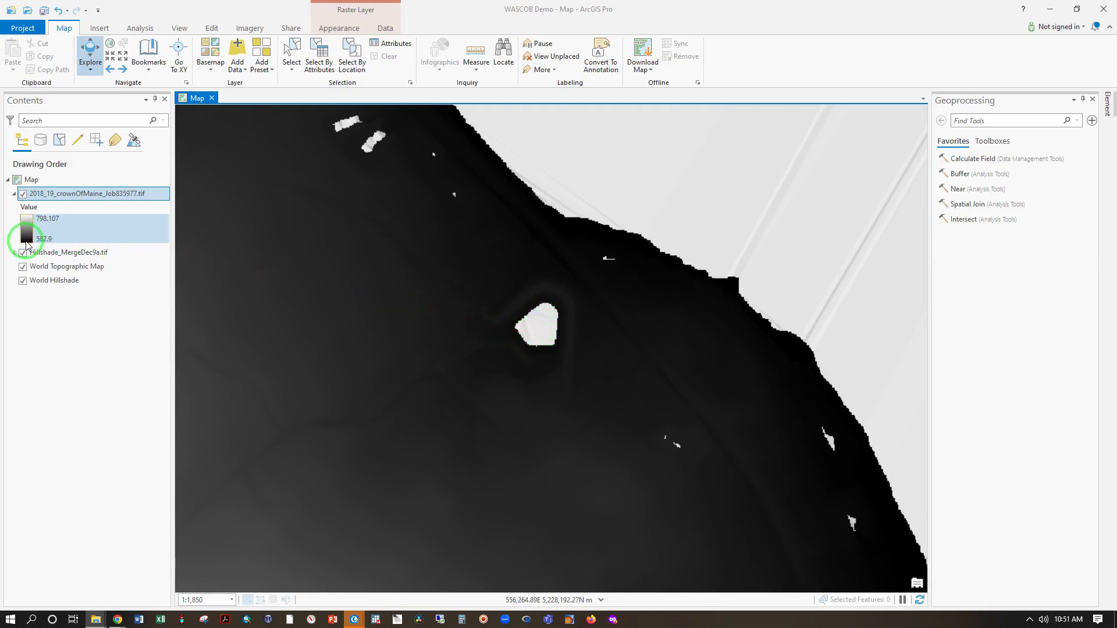
{"action": "scroll", "coordinate": [710, 228], "scroll_direction": "down", "scroll_amount": 5}
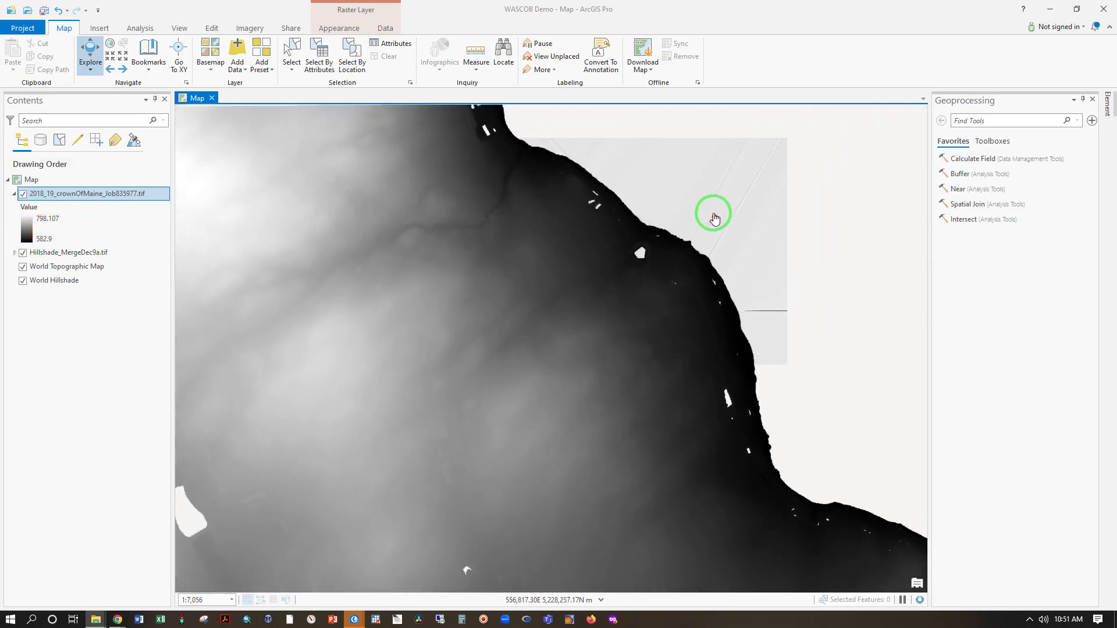
{"action": "scroll", "coordinate": [529, 419], "scroll_direction": "up", "scroll_amount": 5}
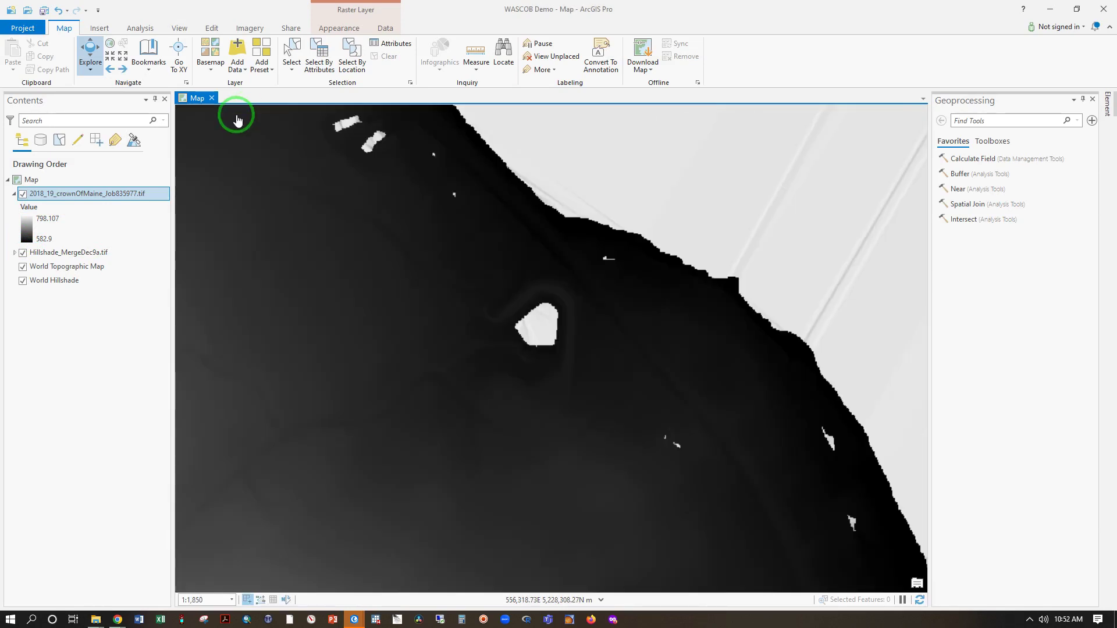
Step: Create a Traditional Hillshade raster function layer from the crownOfMaine DEM via Analysis > Raster Functions > Surface
{"action": "left_click", "coordinate": [140, 34]}
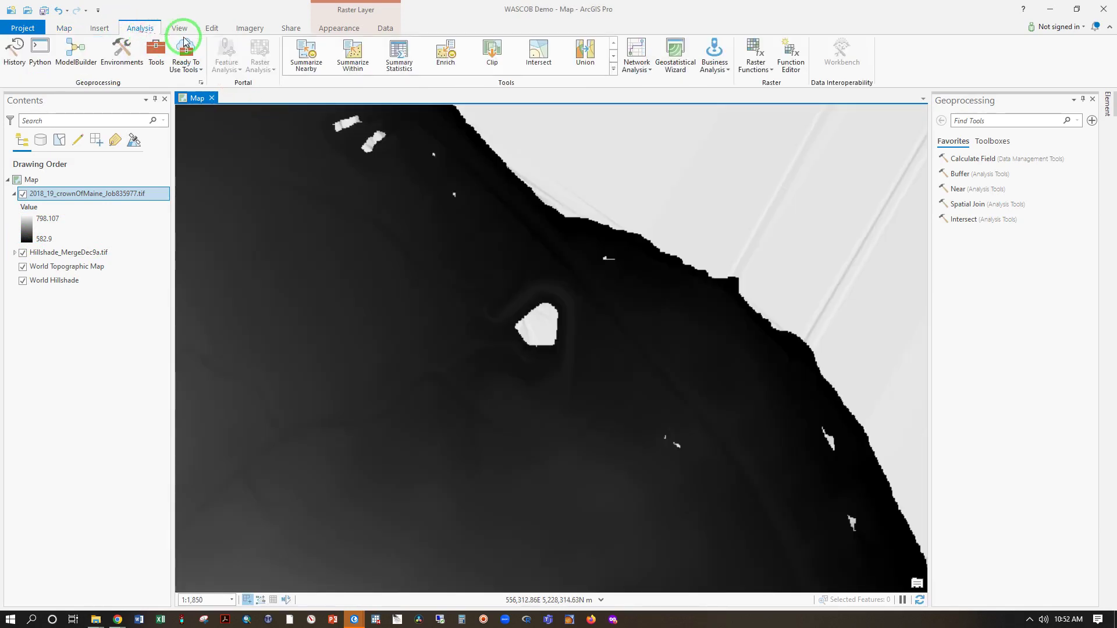
{"action": "left_click", "coordinate": [750, 71]}
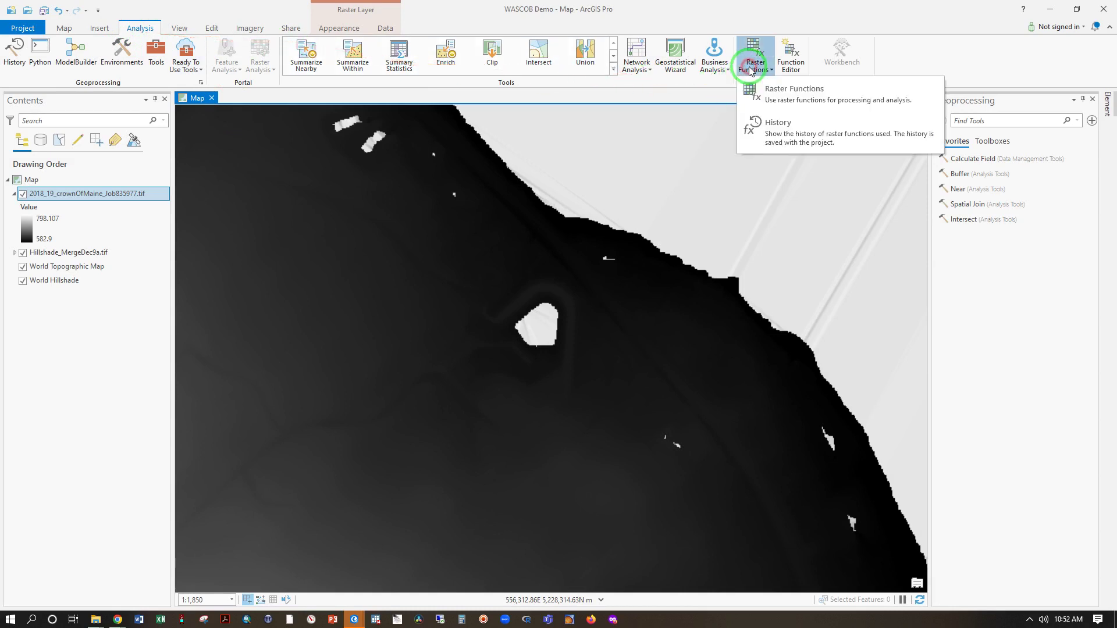
{"action": "left_click", "coordinate": [779, 91]}
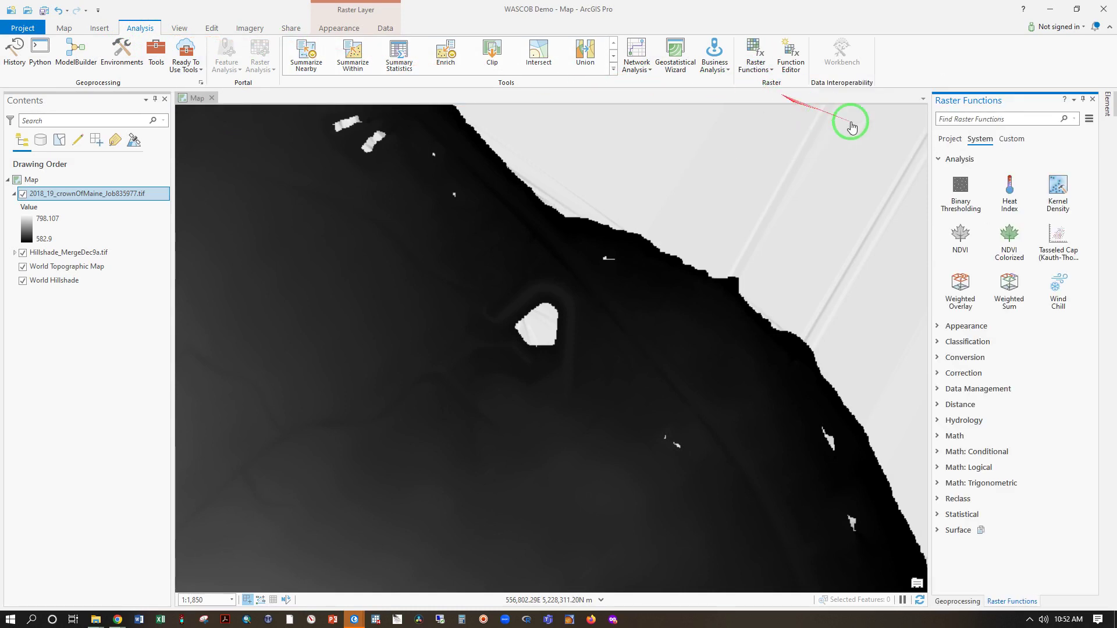
{"action": "left_click", "coordinate": [937, 531]}
{"action": "scroll", "coordinate": [1041, 457], "scroll_direction": "down", "scroll_amount": 3}
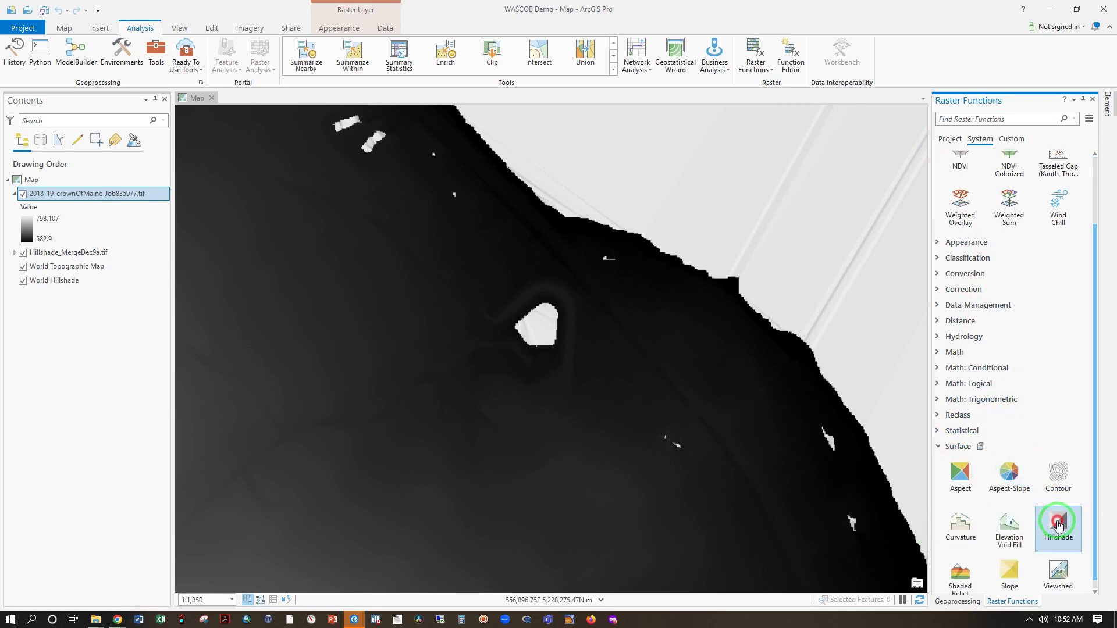
{"action": "left_click", "coordinate": [1058, 526]}
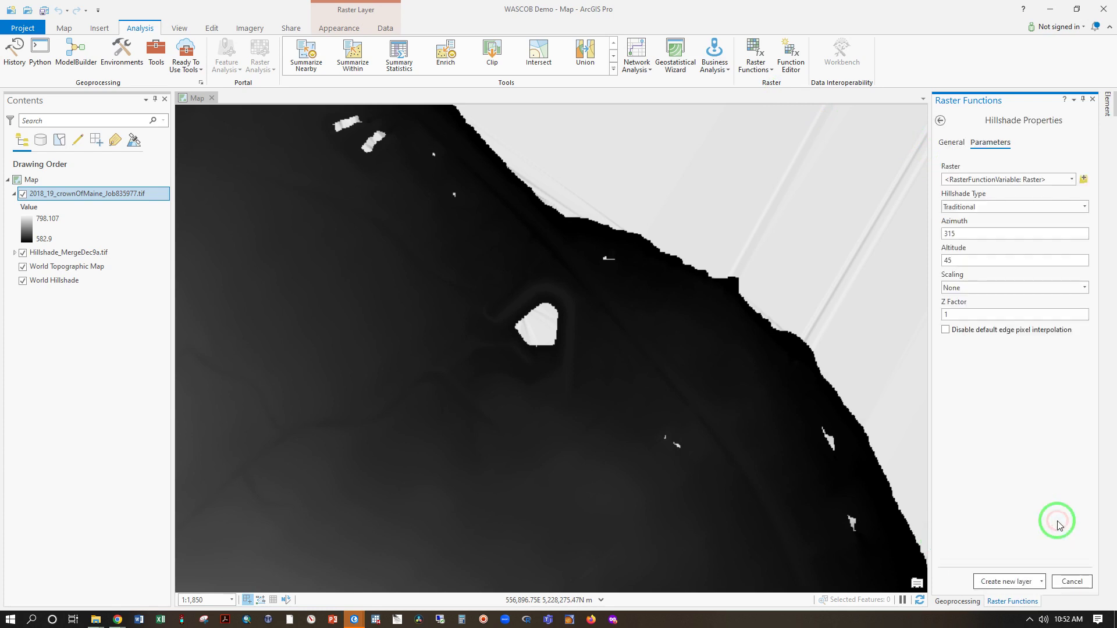
{"action": "left_click", "coordinate": [1072, 178]}
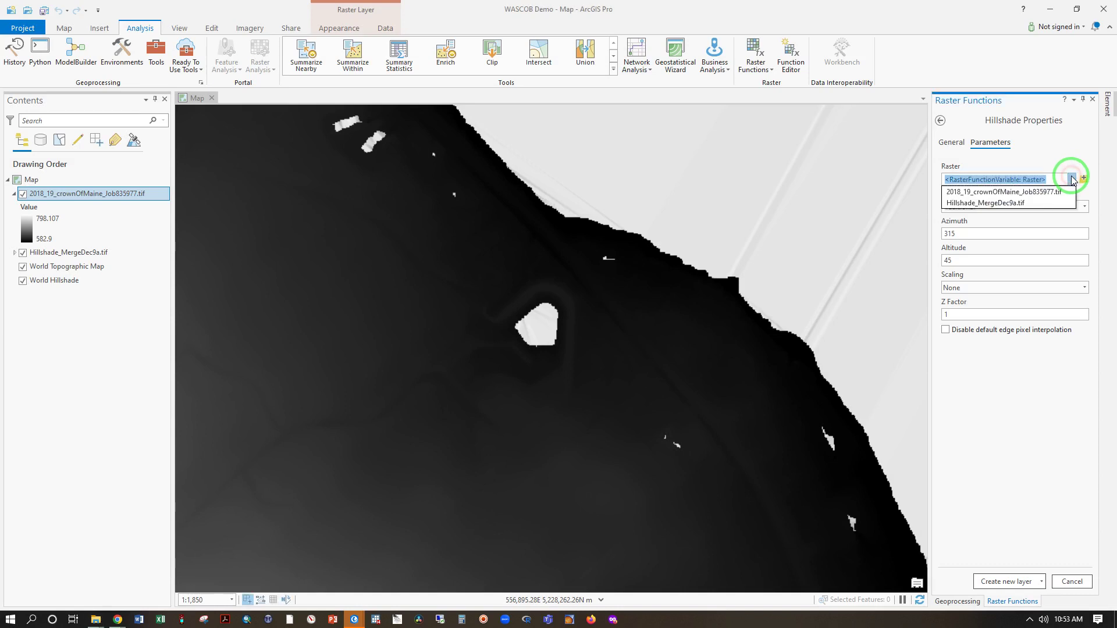
{"action": "left_click", "coordinate": [1042, 196]}
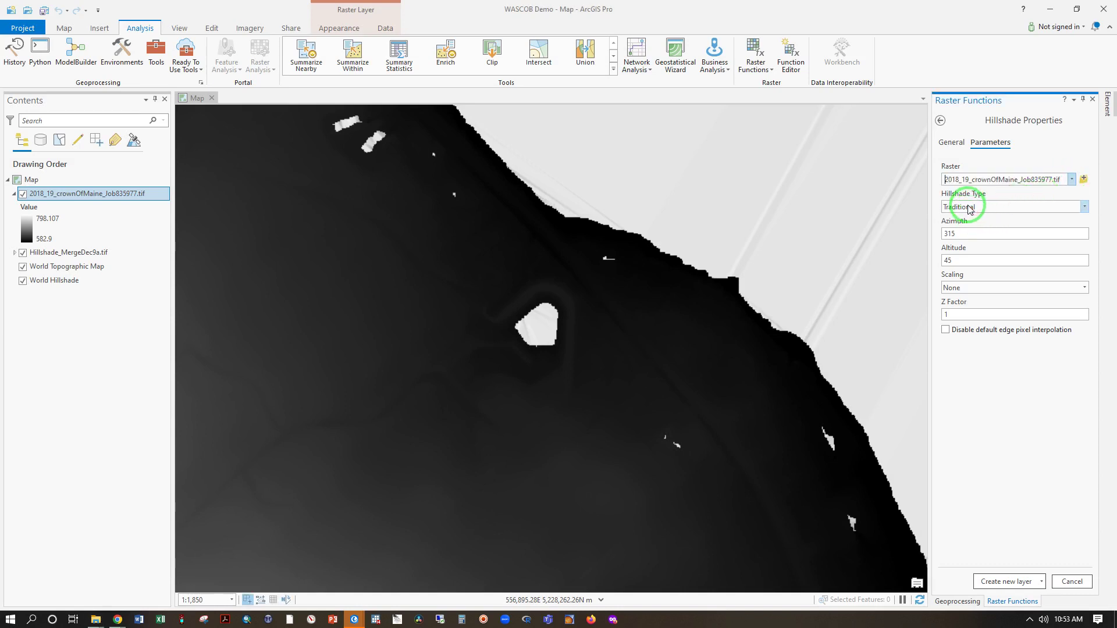
{"action": "left_click", "coordinate": [1007, 581]}
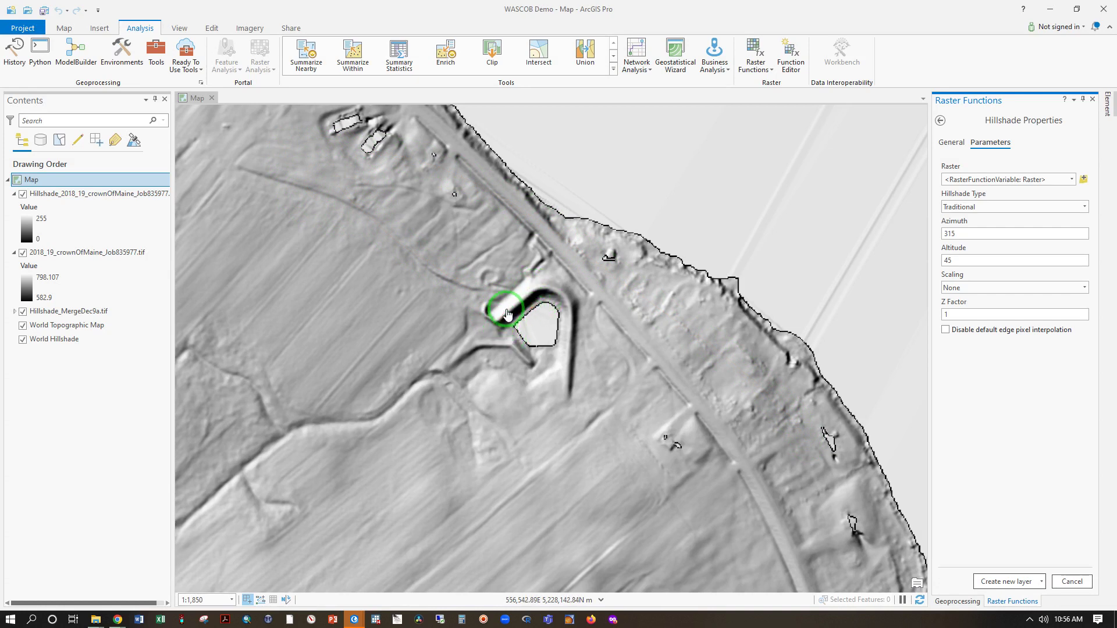
Step: Create a Multidirectional hillshade layer from the crownOfMaine DEM, then load the DEM TIF into QGIS
{"action": "left_click", "coordinate": [1071, 179]}
{"action": "left_click", "coordinate": [1046, 203]}
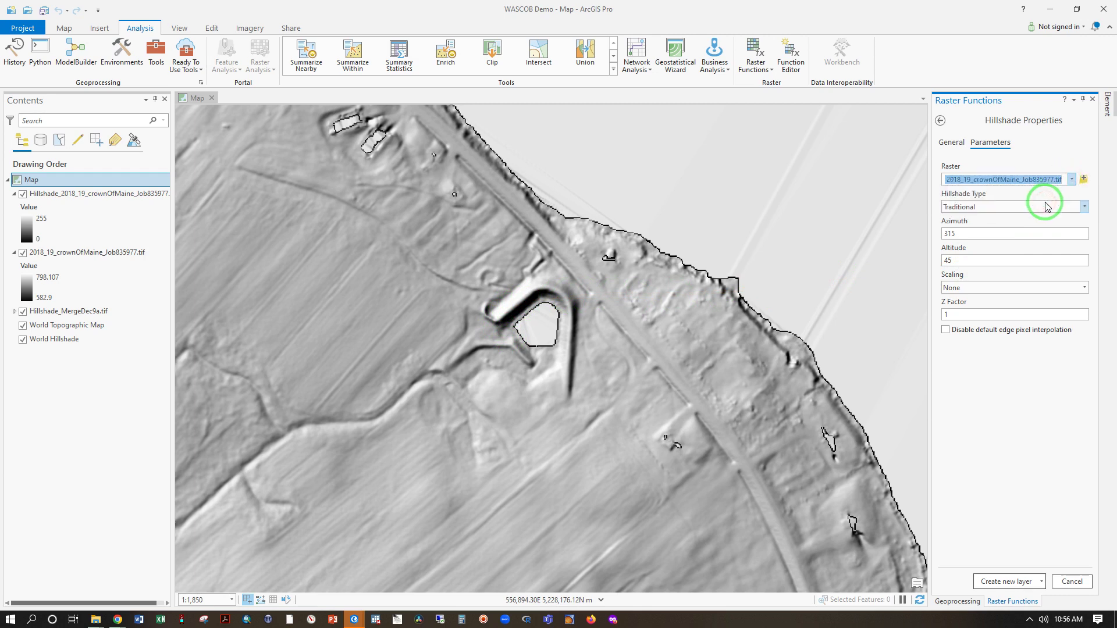
{"action": "left_click", "coordinate": [1084, 207]}
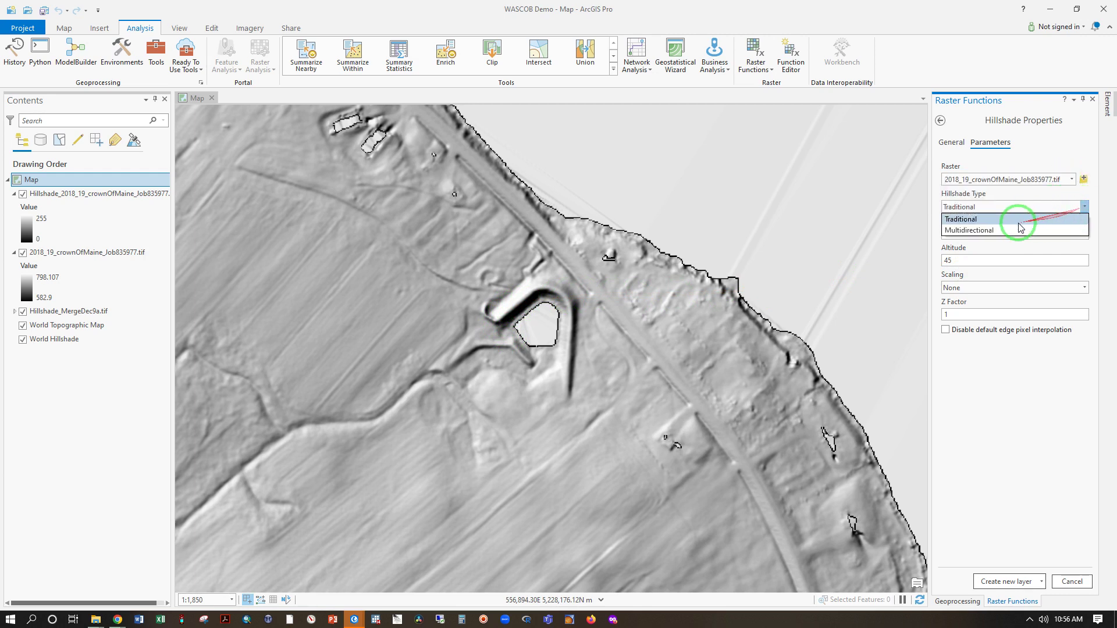
{"action": "left_click", "coordinate": [997, 229]}
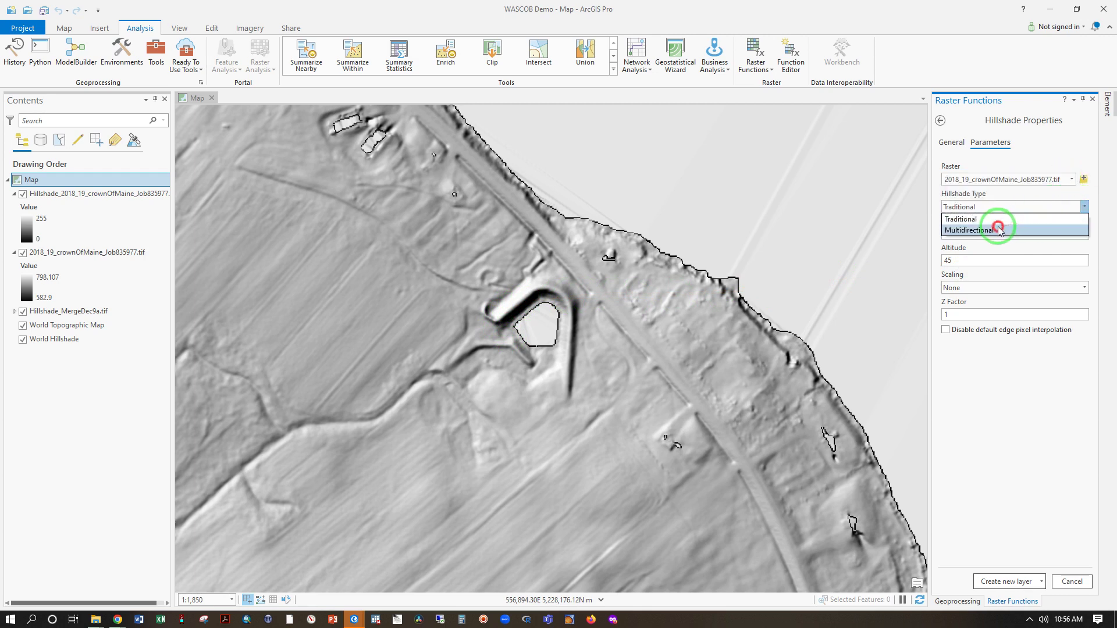
{"action": "left_click", "coordinate": [1009, 581]}
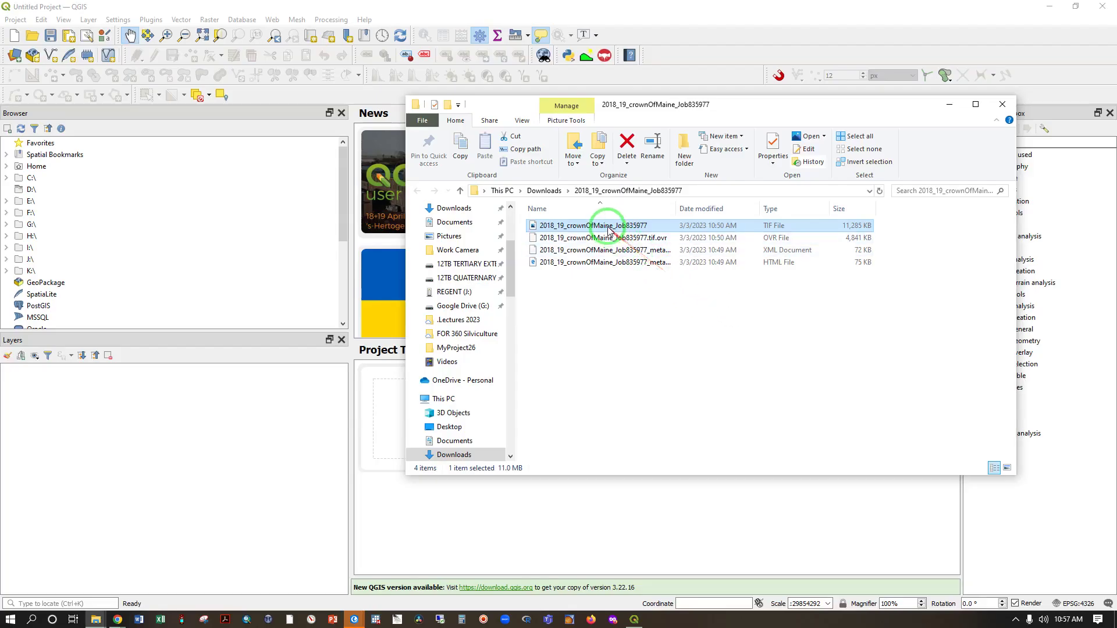
{"action": "left_click_drag", "start_coordinate": [614, 229], "coordinate": [185, 406]}
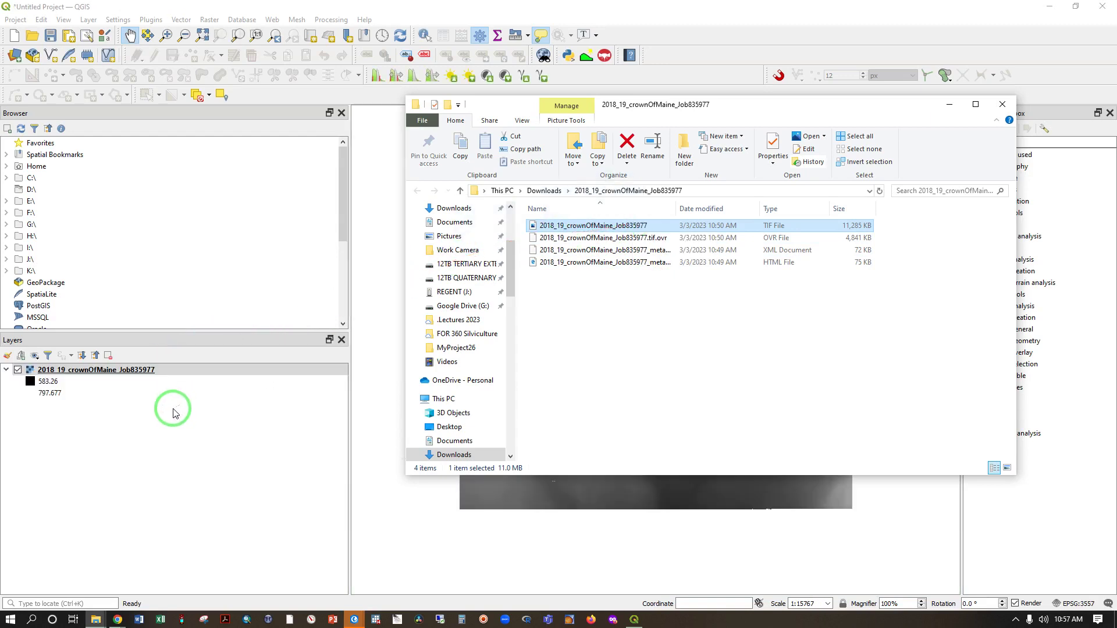
{"action": "left_click", "coordinate": [130, 392]}
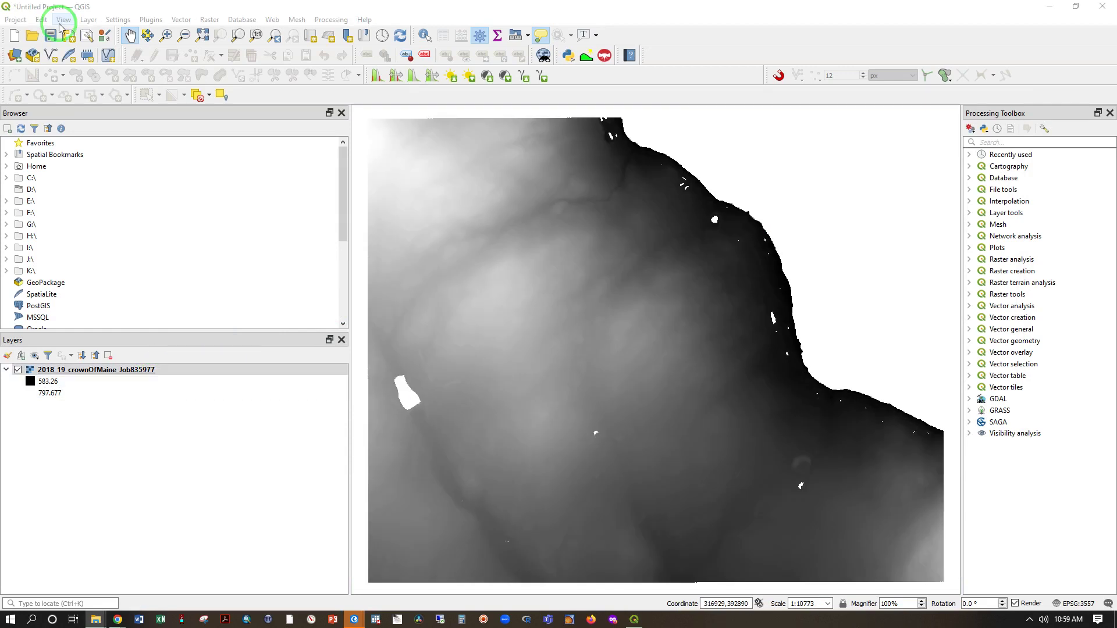
Step: Show the Processing Toolbox, search 'hillshade', and open the Raster terrain analysis Hillshade tool
{"action": "left_click", "coordinate": [63, 20]}
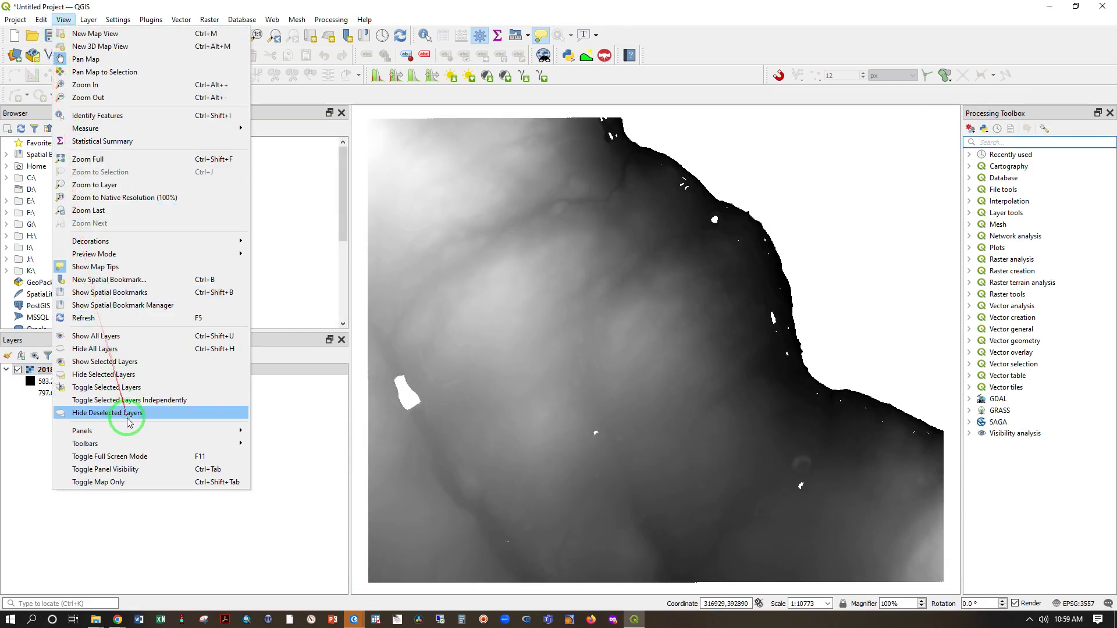
{"action": "mouse_move", "coordinate": [131, 434]}
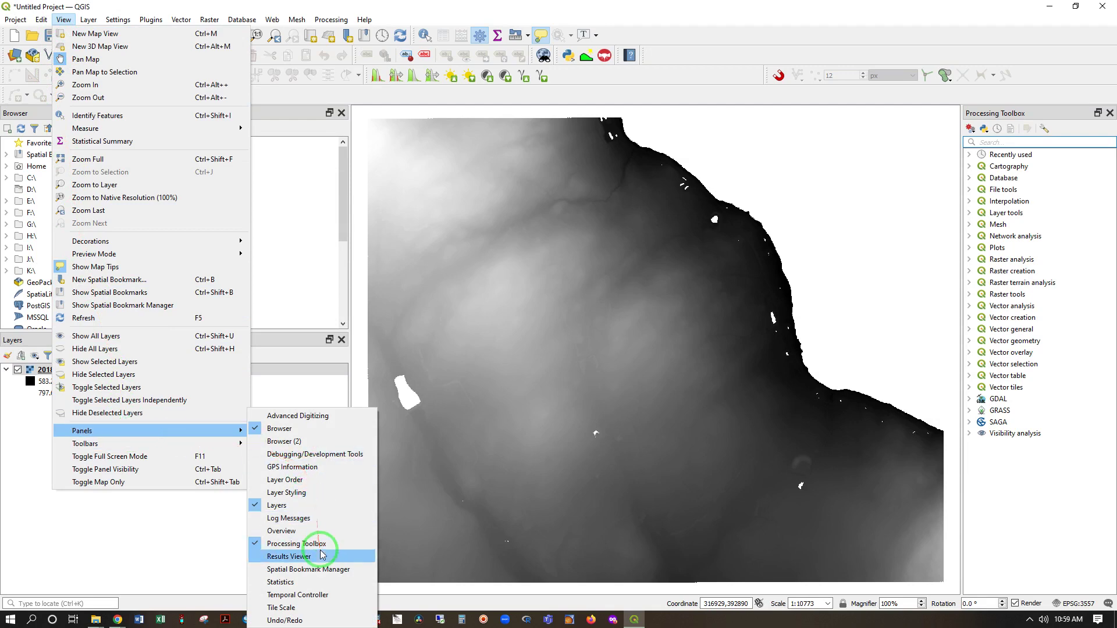
{"action": "left_click", "coordinate": [321, 544]}
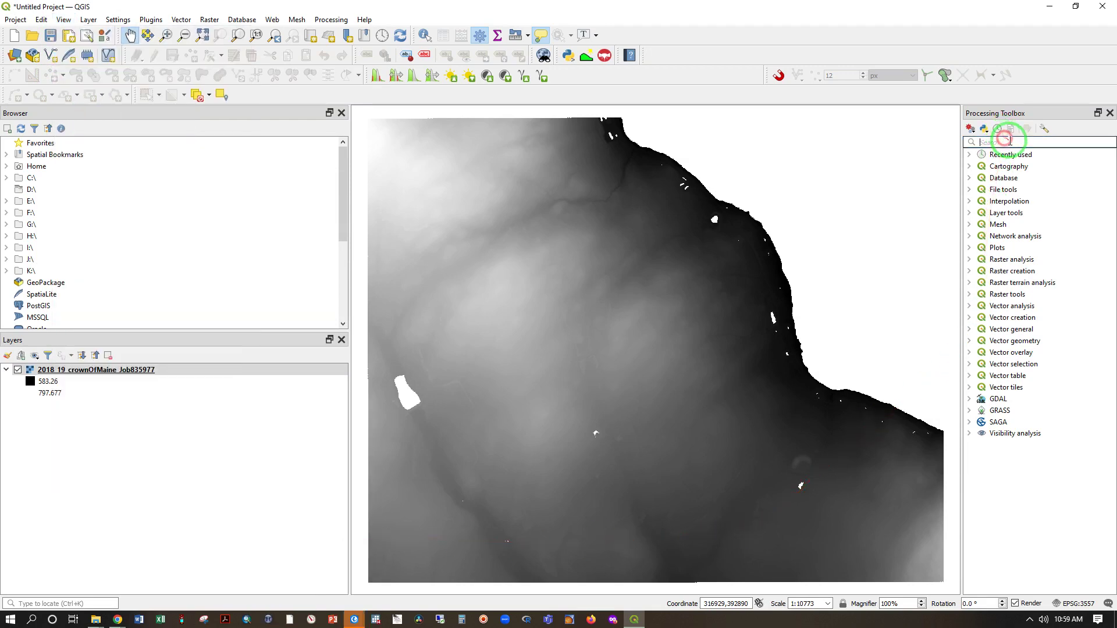
{"action": "type", "text": "hillshade"}
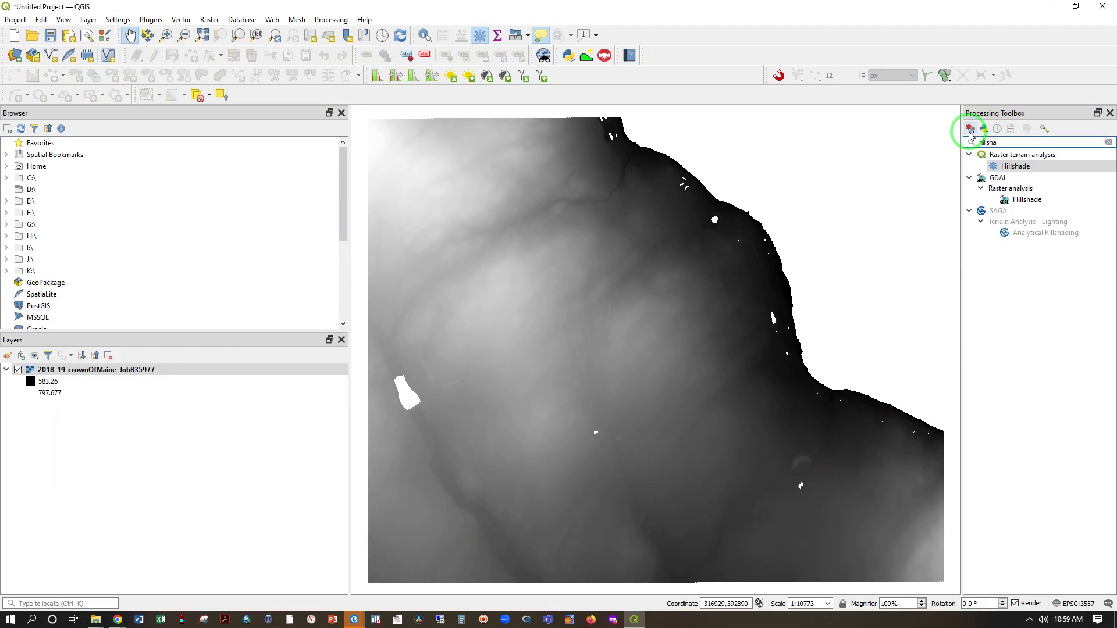
{"action": "double_click", "coordinate": [1026, 165]}
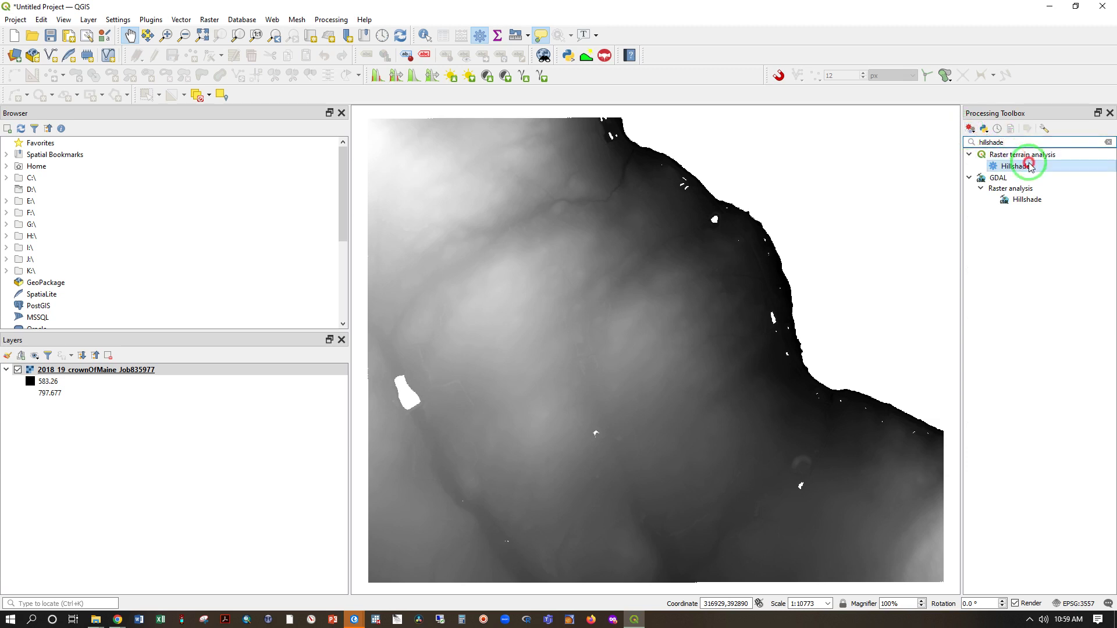
Step: Run Hillshade with the 2018_19_crownOfMaine_Job835977 DEM as the elevation layer
{"action": "left_click", "coordinate": [558, 199]}
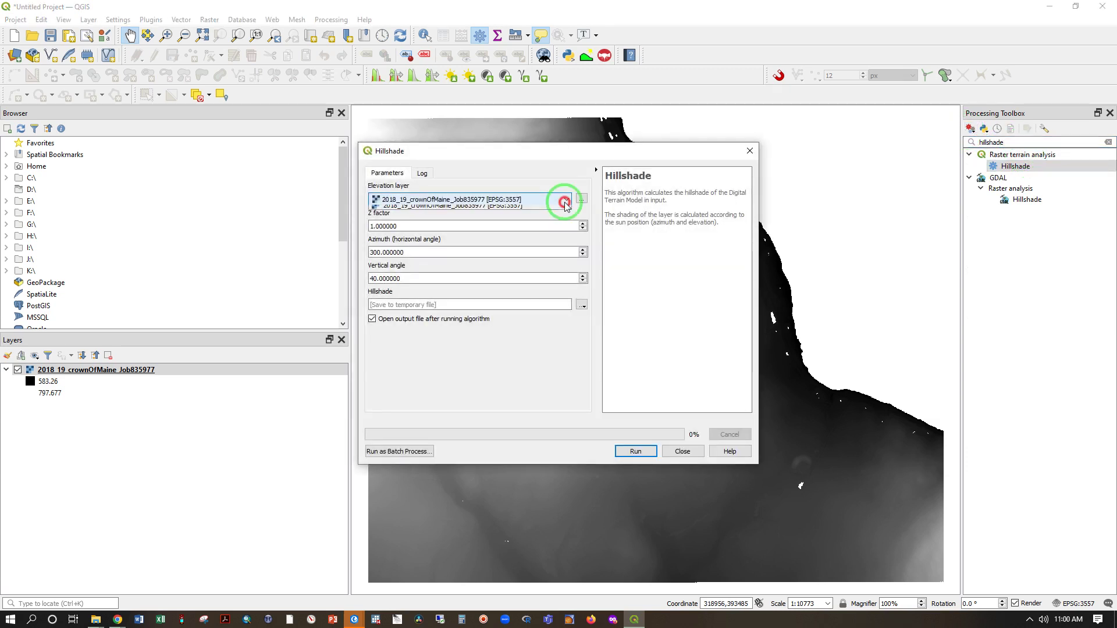
{"action": "left_click", "coordinate": [546, 204]}
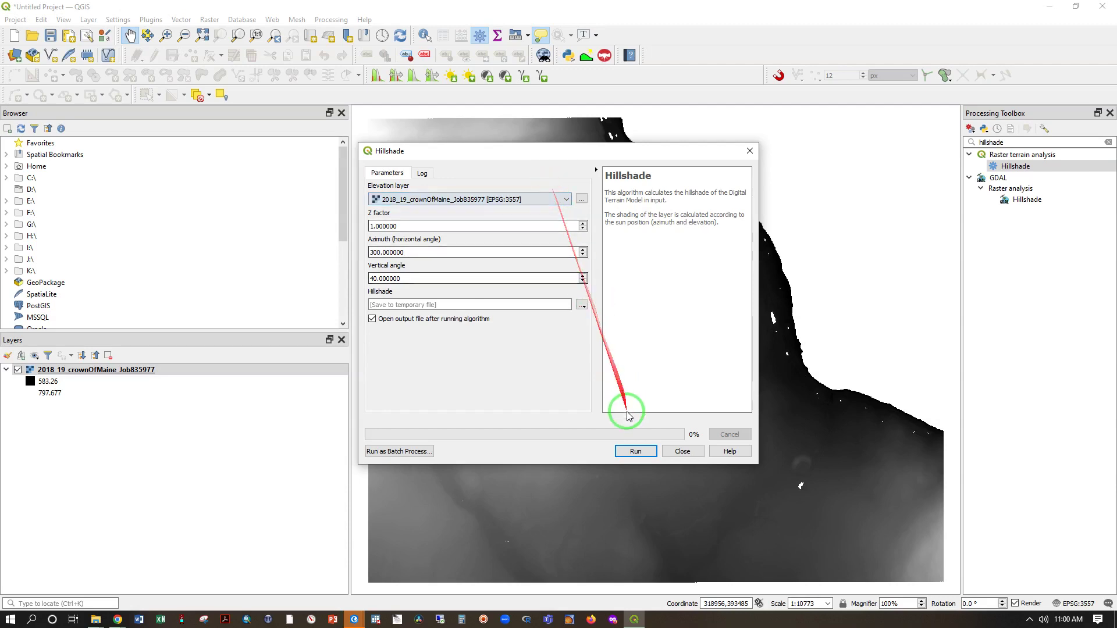
{"action": "left_click", "coordinate": [636, 451]}
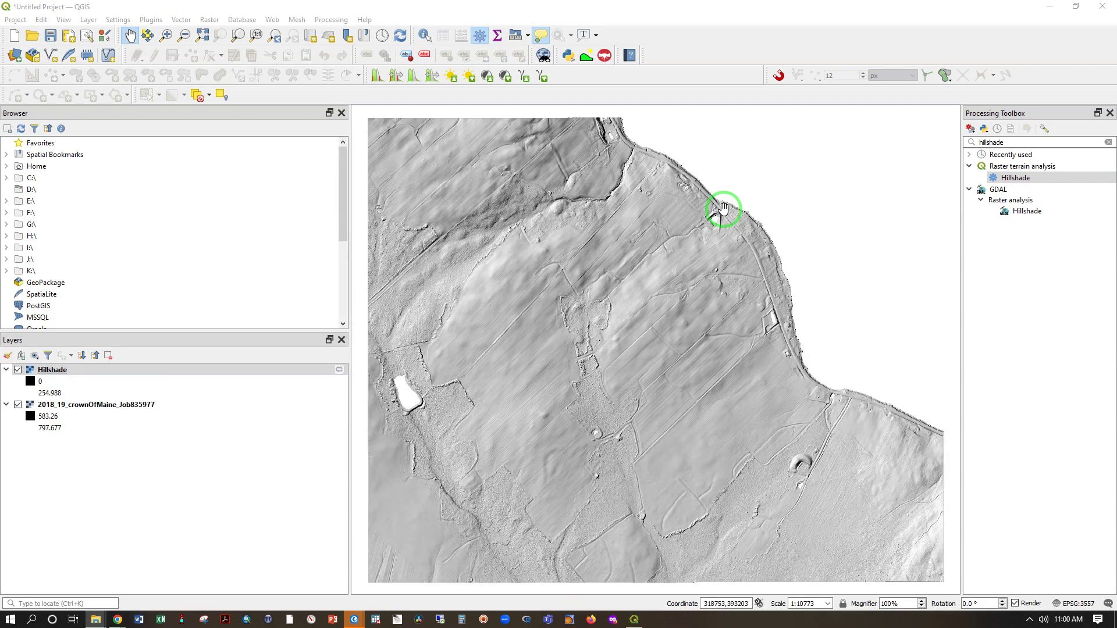
{"action": "scroll", "coordinate": [723, 206], "scroll_direction": "up", "scroll_amount": 3}
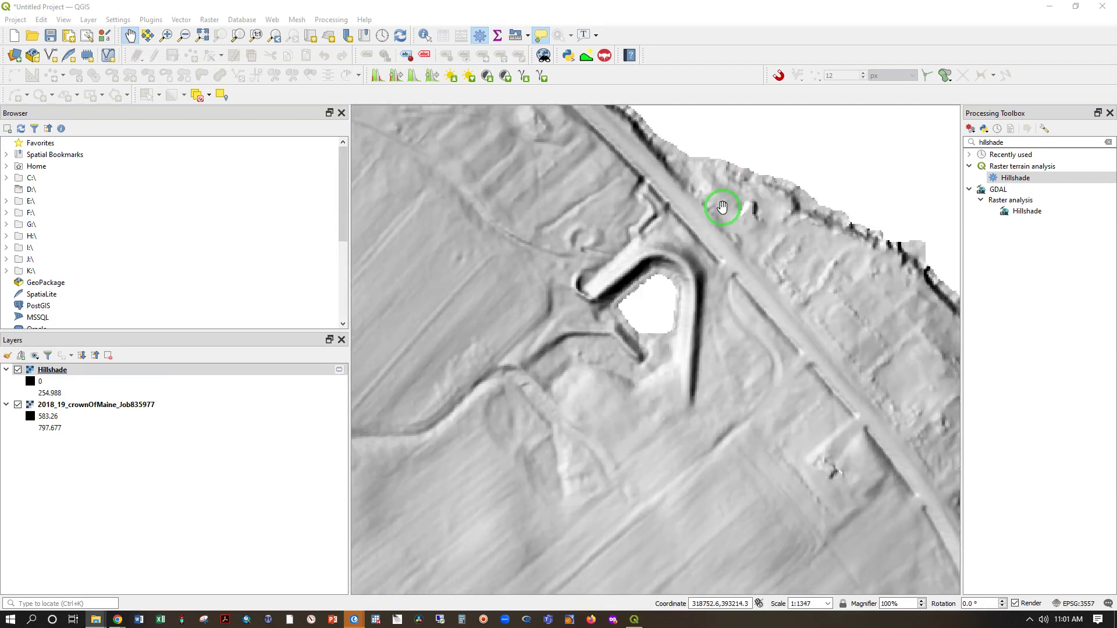